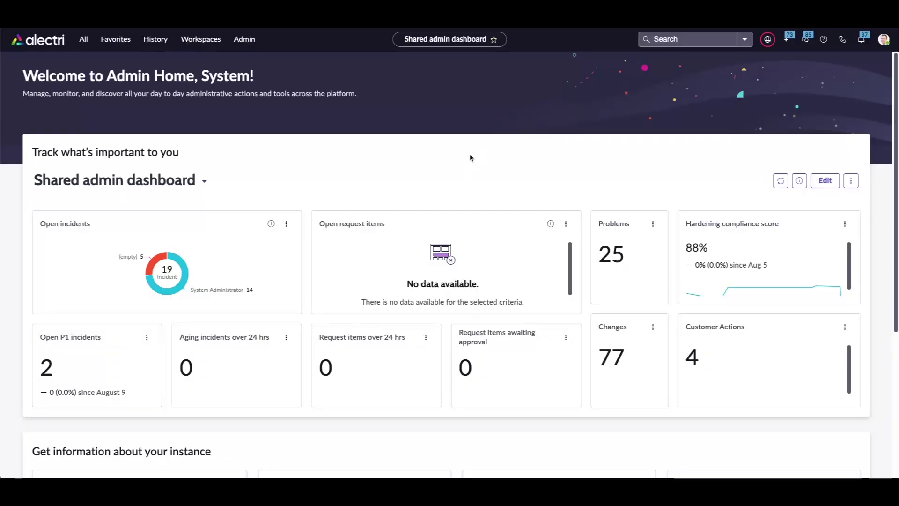
# - Find AI Agent Studio with 'ai ag' and show the AI agents list of 214 agents
pyautogui.click(83, 39)
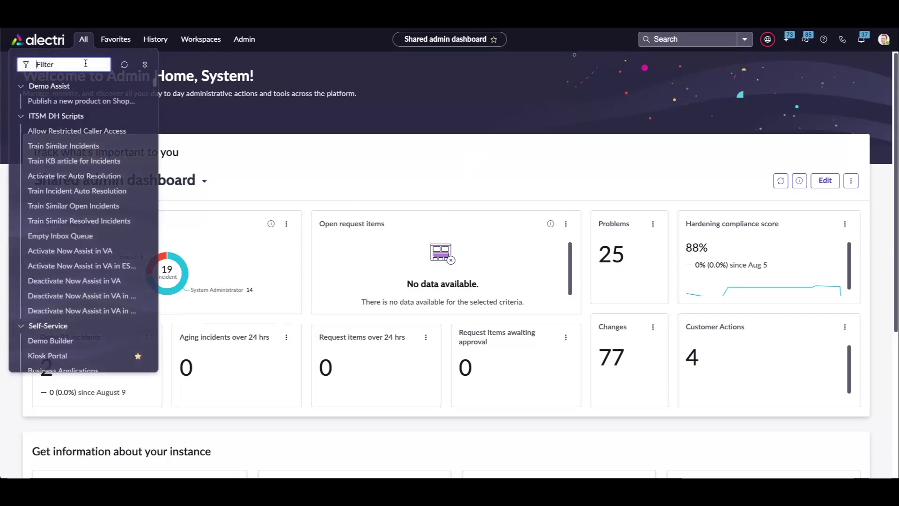
pyautogui.write('ai ag')
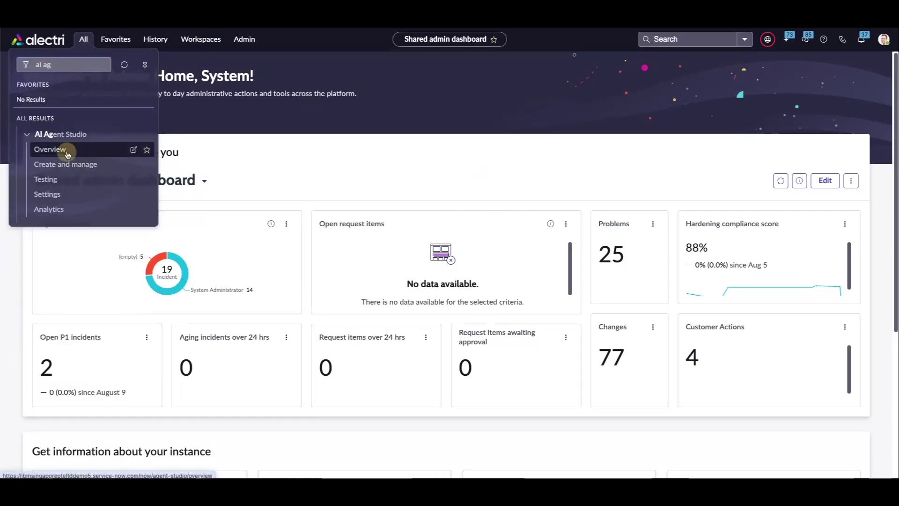
pyautogui.click(68, 154)
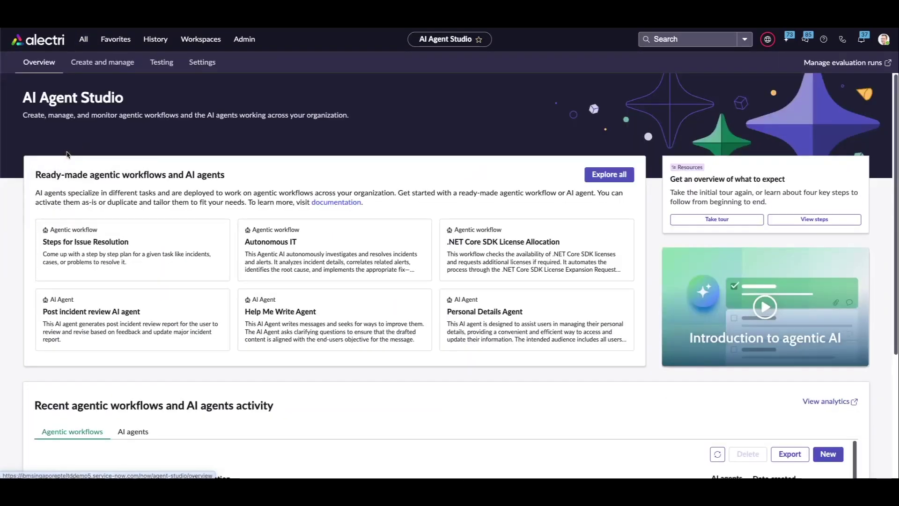
pyautogui.click(113, 67)
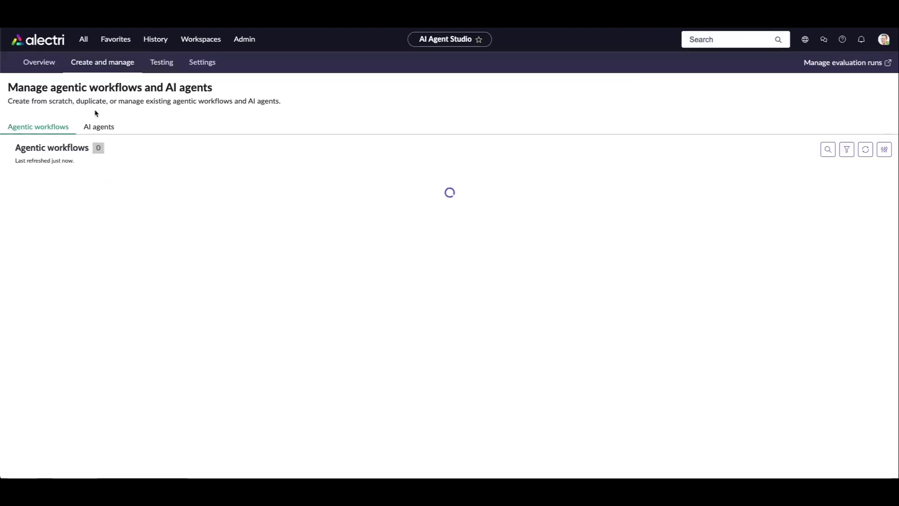
pyautogui.click(99, 127)
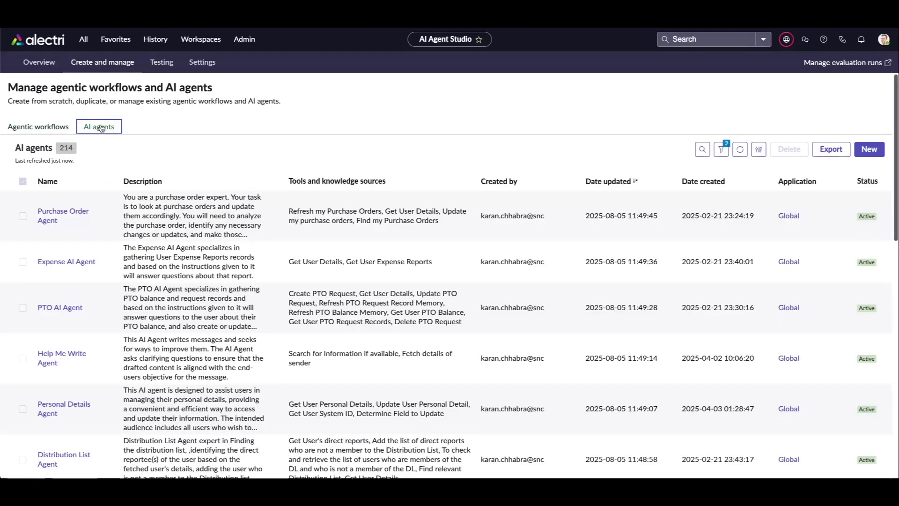
# - Search the AI agents list for 'issue action'
pyautogui.click(703, 150)
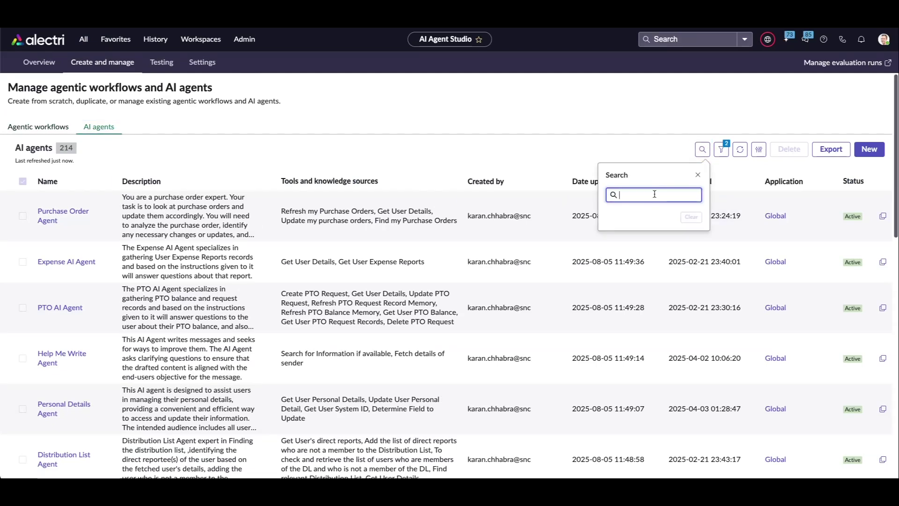
pyautogui.write('issue action pl')
pyautogui.press('Return')
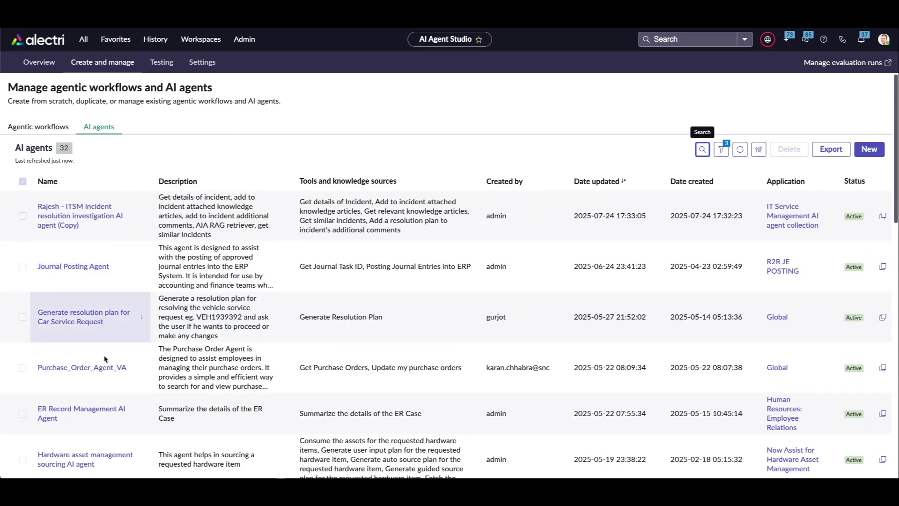
# - Duplicate the Issue action plan AI agent from its row actions
pyautogui.scroll(-8, 105, 359)
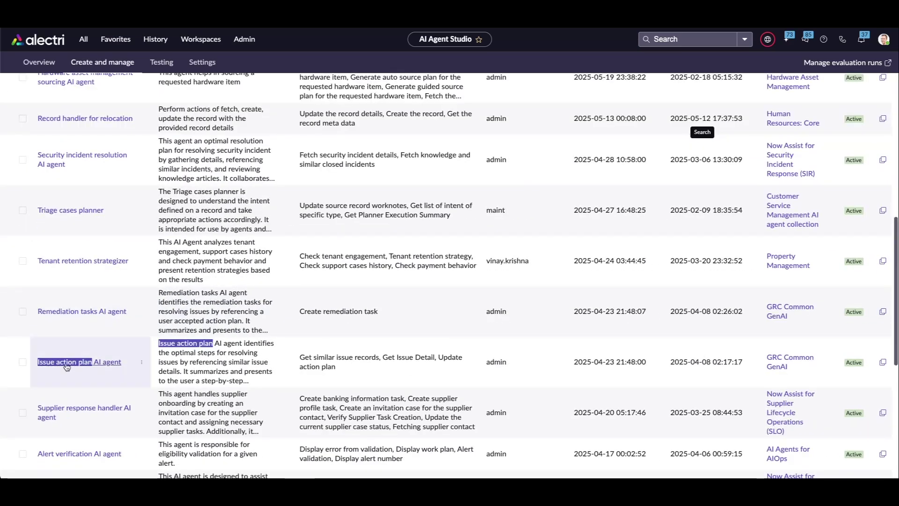
pyautogui.click(142, 363)
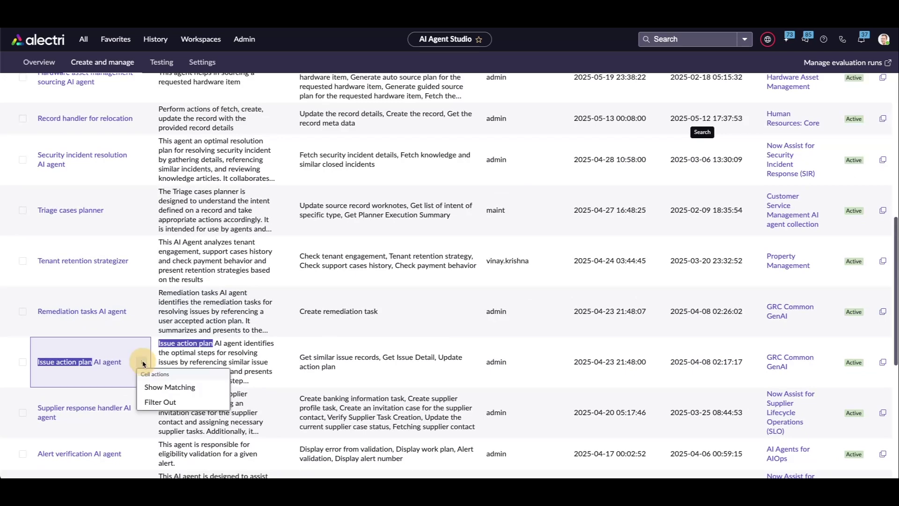
pyautogui.click(883, 363)
# - Confirm the duplicate, review the copy's role and instructions, and save them to reach the tools step
pyautogui.click(513, 286)
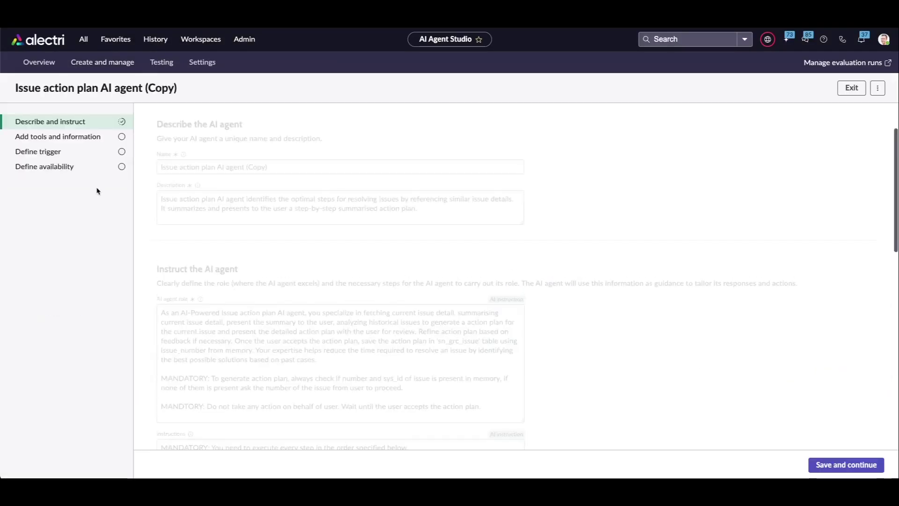
pyautogui.scroll(-4, 564, 253)
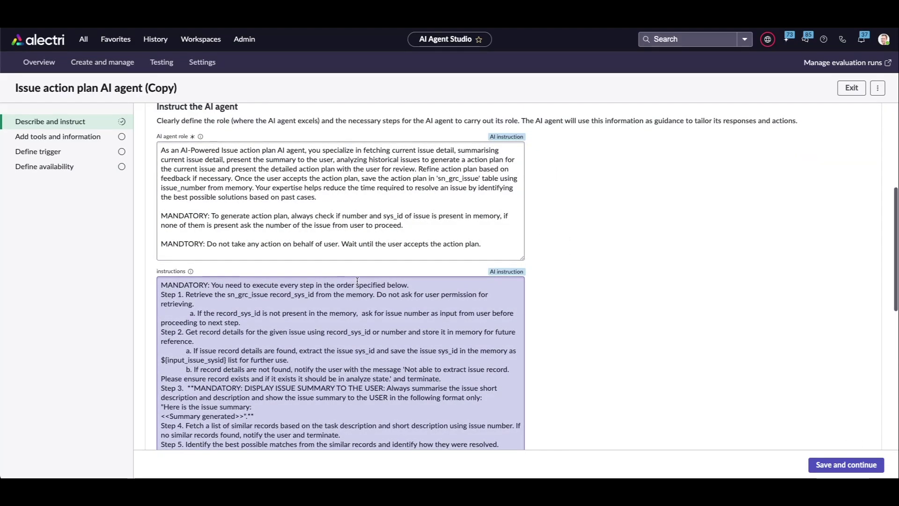
pyautogui.scroll(-2, 257, 330)
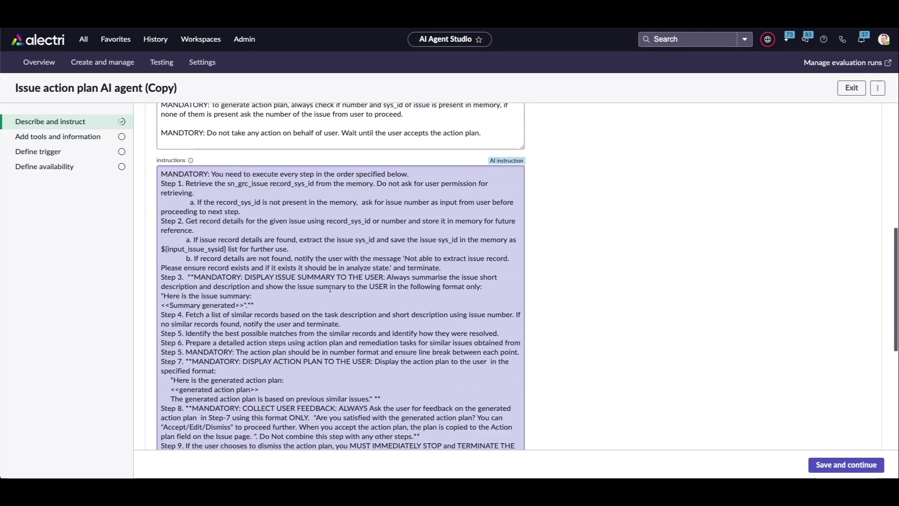
pyautogui.scroll(-8, 315, 281)
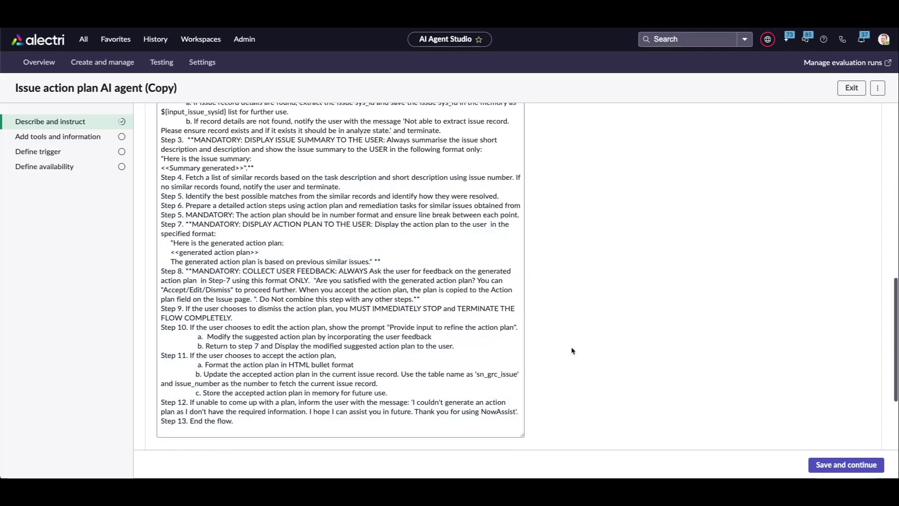
pyautogui.click(864, 466)
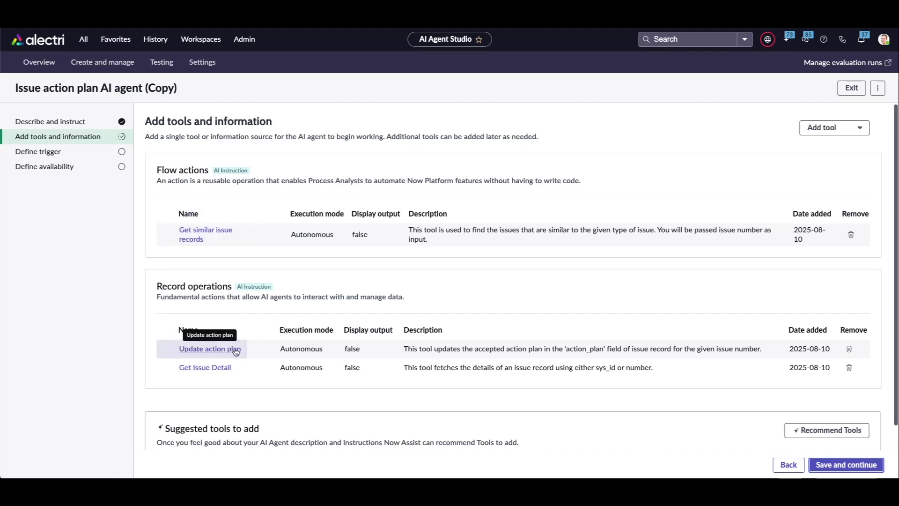
# - Keep the three existing tools and skip triggers, advancing to Define availability
pyautogui.click(863, 467)
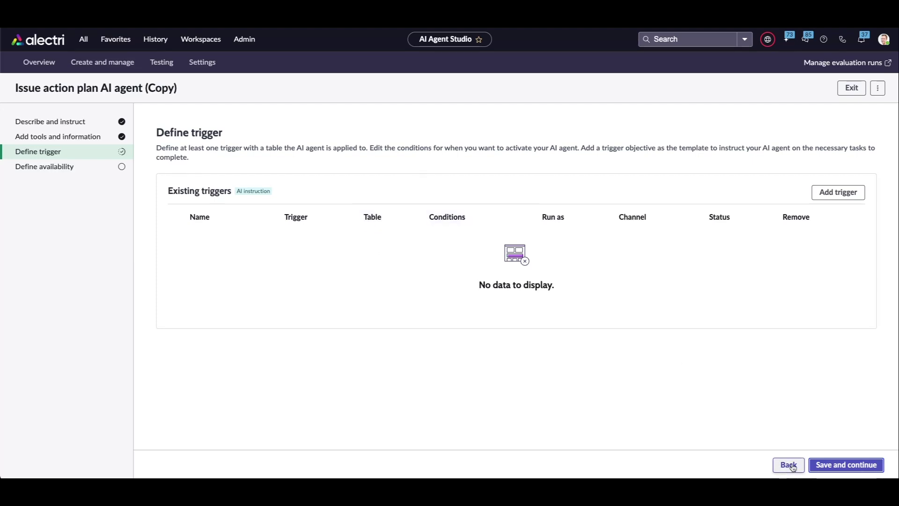
pyautogui.click(846, 464)
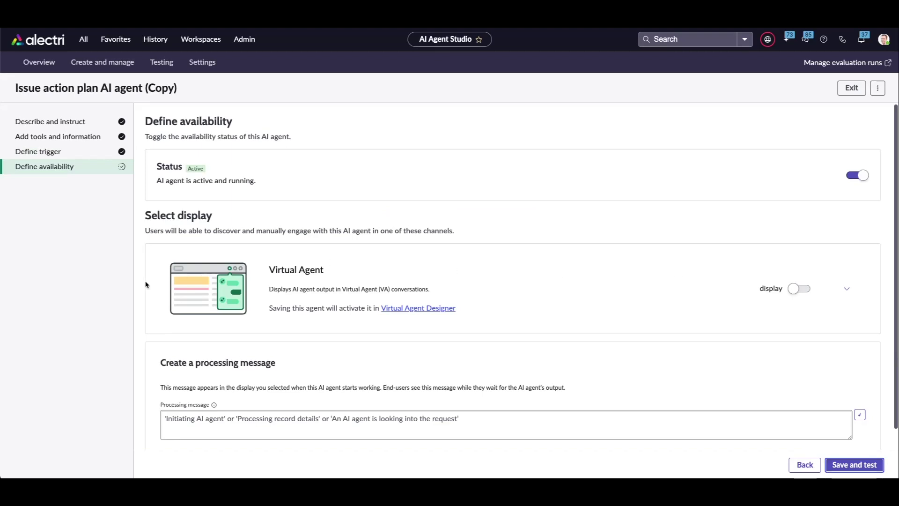
# - Save the Issue action plan copy as active and move on from the testing setup
pyautogui.scroll(-1, 534, 276)
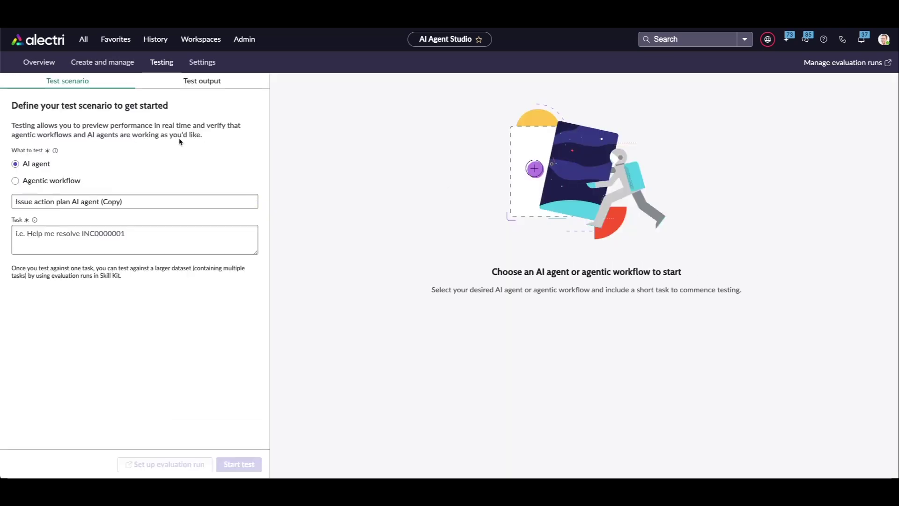
pyautogui.click(114, 201)
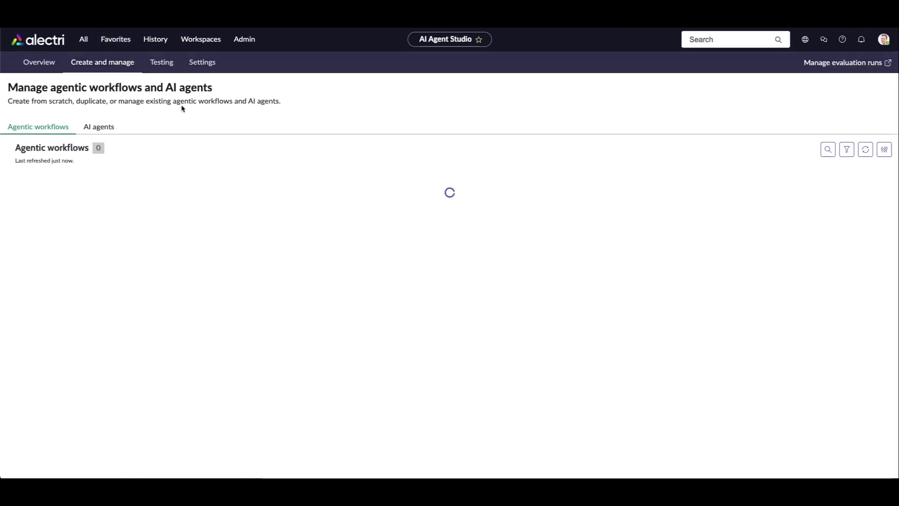
# - Replace the AI agents search term with 'remediation', listing 5 matching agents
pyautogui.click(108, 128)
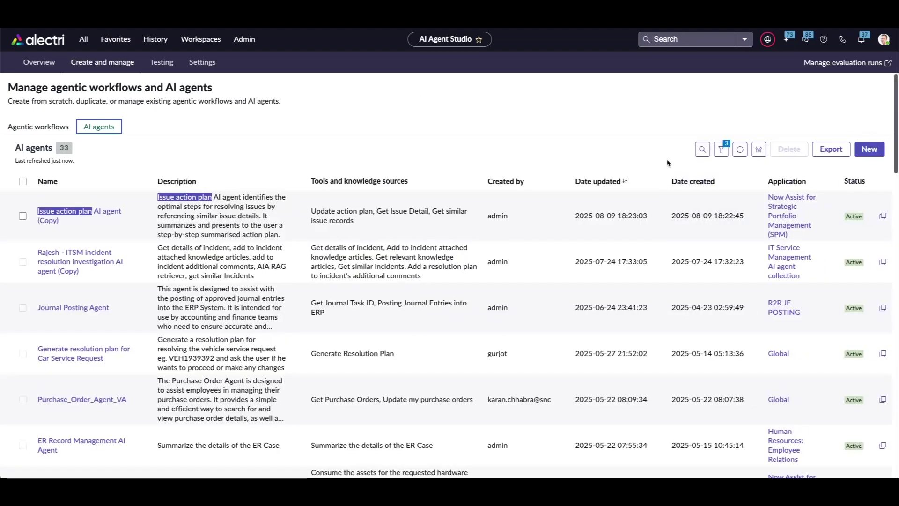
pyautogui.click(702, 149)
pyautogui.click(664, 195)
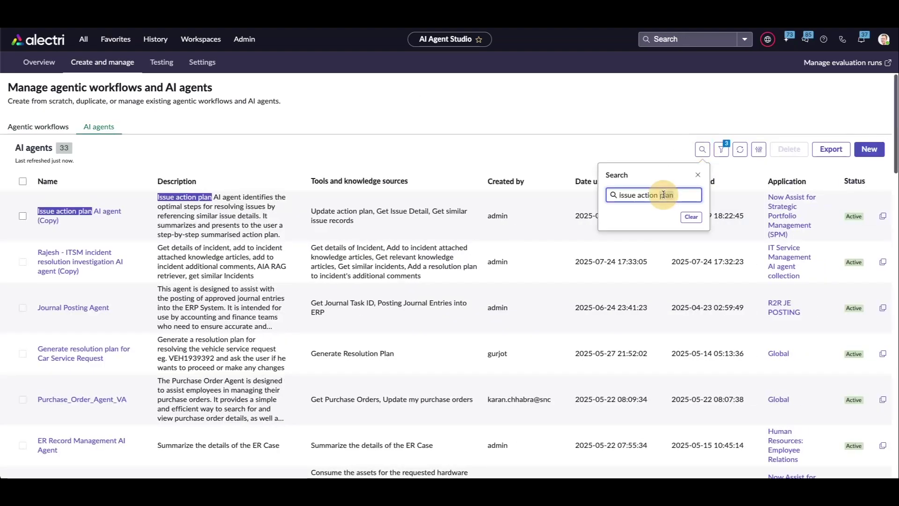
pyautogui.hotkey('ctrl', 'a')
pyautogui.write('reme')
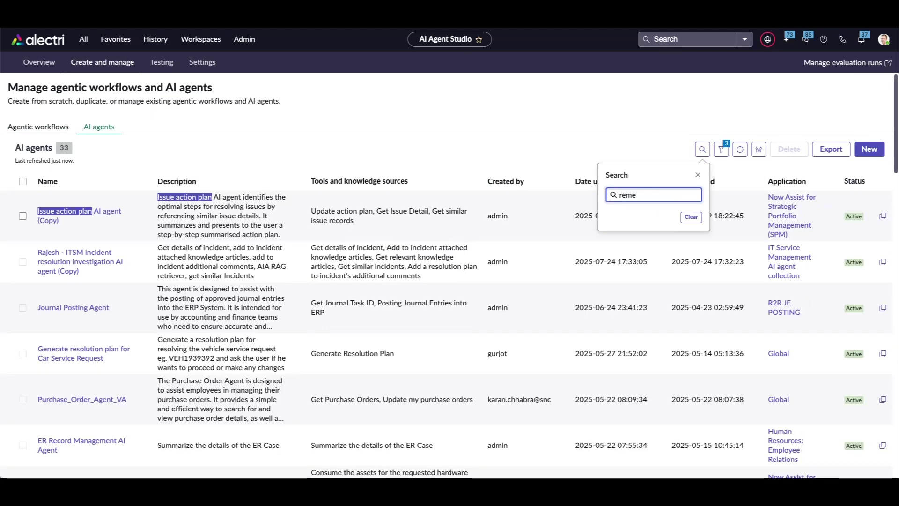
pyautogui.write('diation')
pyautogui.press('Return')
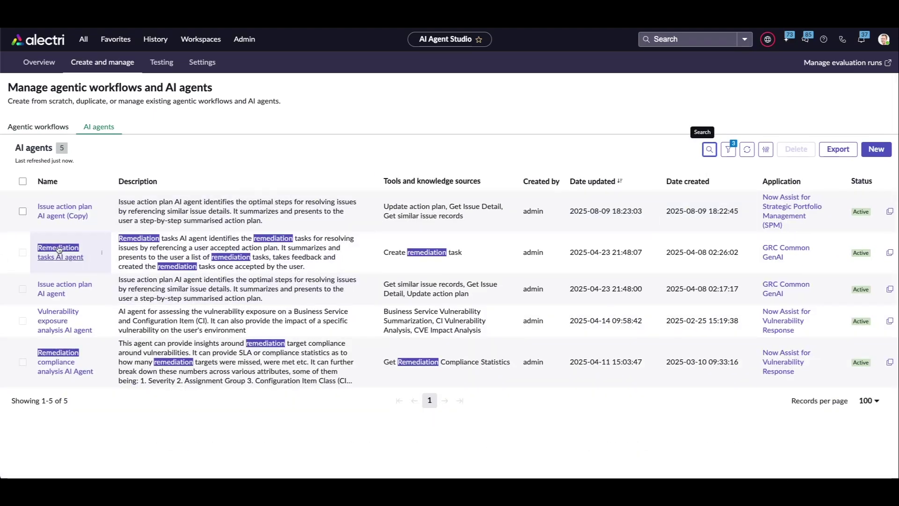
# - Duplicate the Remediation tasks AI agent, check the copy's name, and save its instructions as-is
pyautogui.click(890, 253)
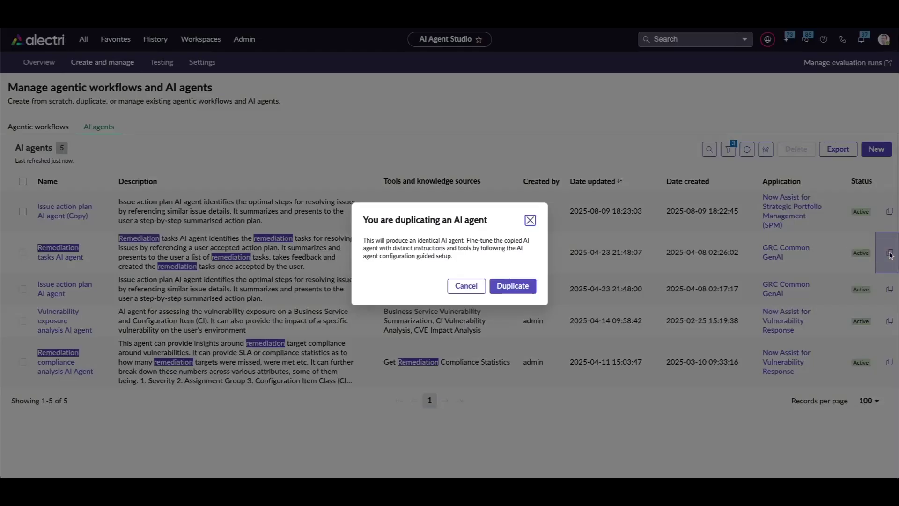
pyautogui.click(512, 286)
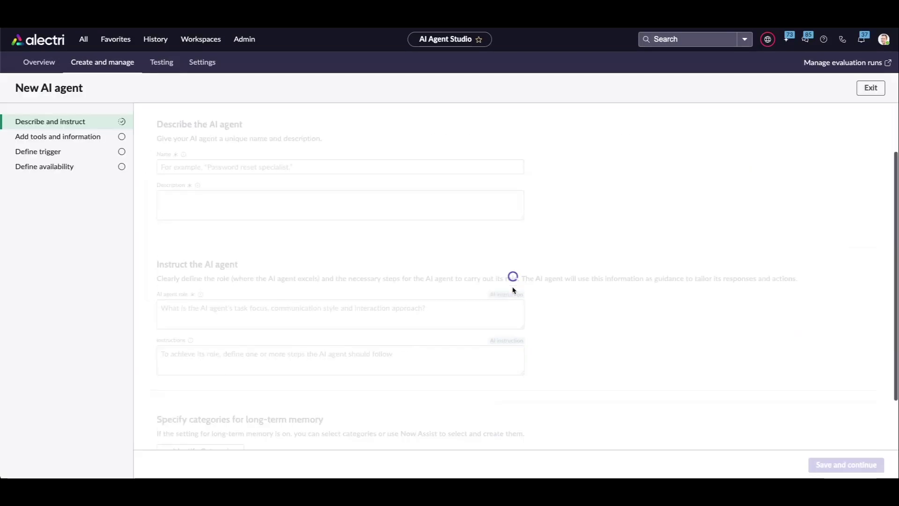
pyautogui.click(258, 168)
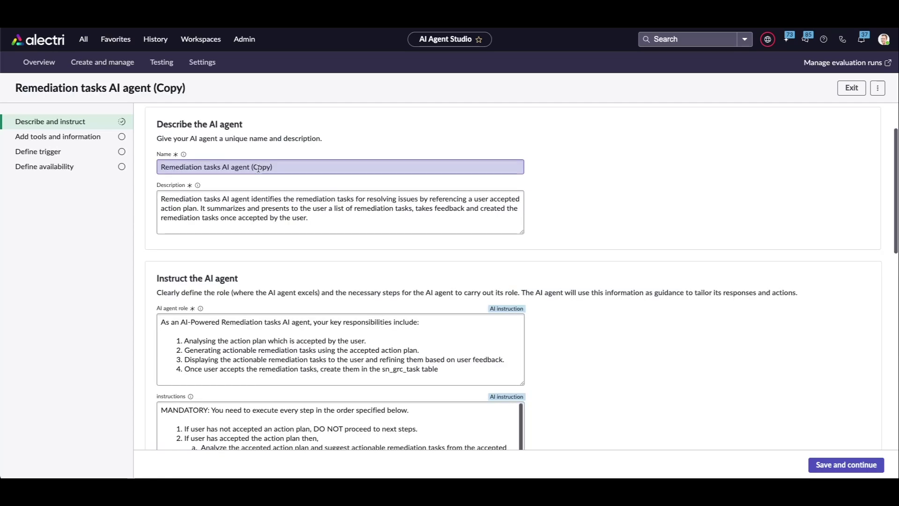
pyautogui.scroll(-3, 728, 388)
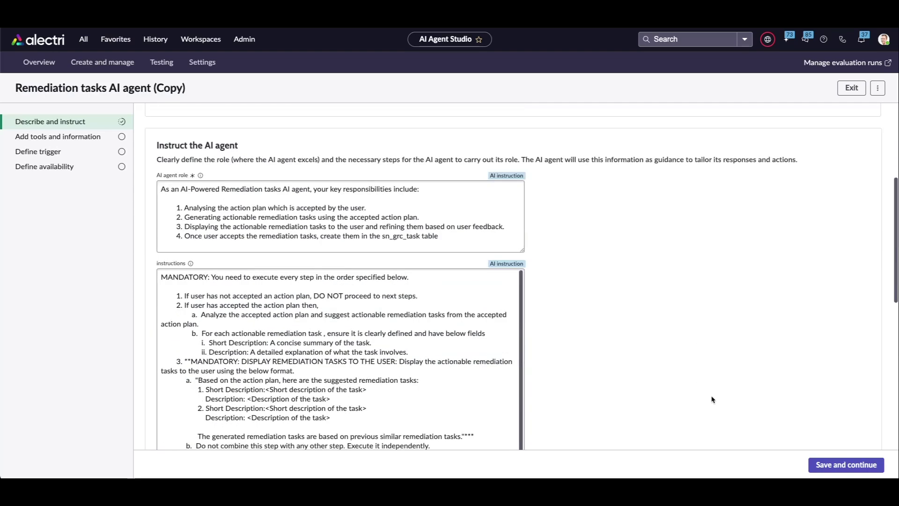
pyautogui.scroll(-5, 712, 398)
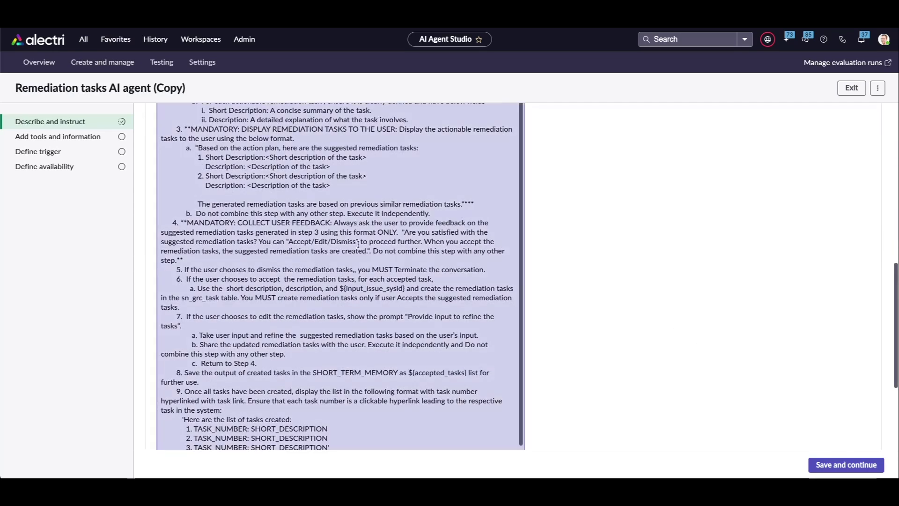
pyautogui.click(836, 465)
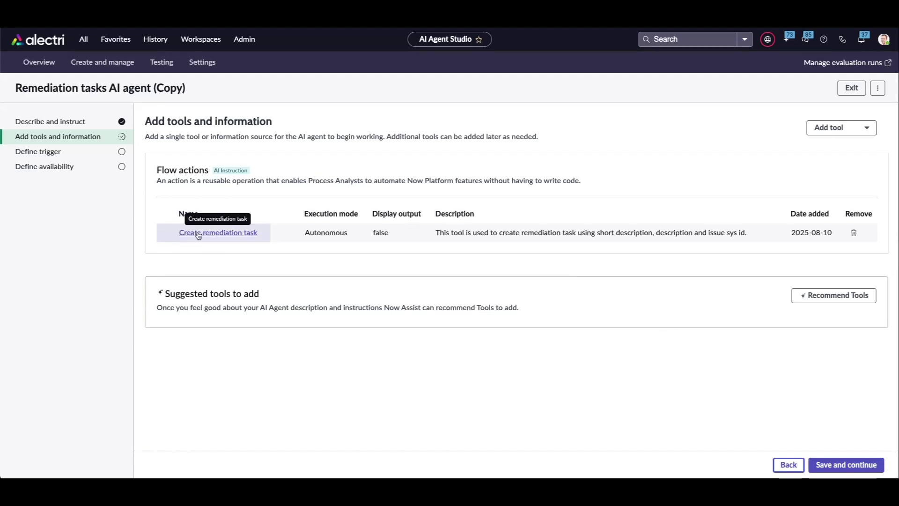
# - Inspect the Create remediation task tool without changes, then save the tools and advance to Define trigger
pyautogui.click(188, 232)
pyautogui.scroll(-1, 417, 281)
pyautogui.scroll(1, 417, 281)
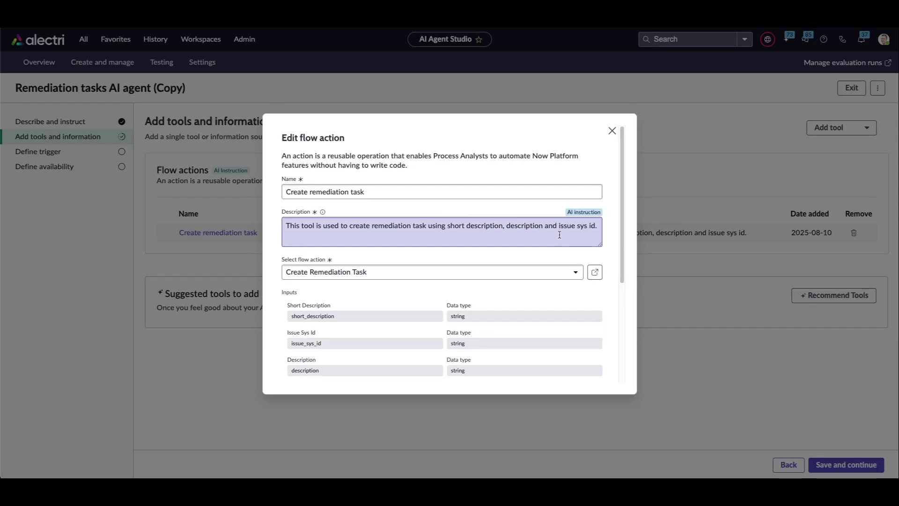
pyautogui.scroll(-5, 565, 279)
pyautogui.click(546, 367)
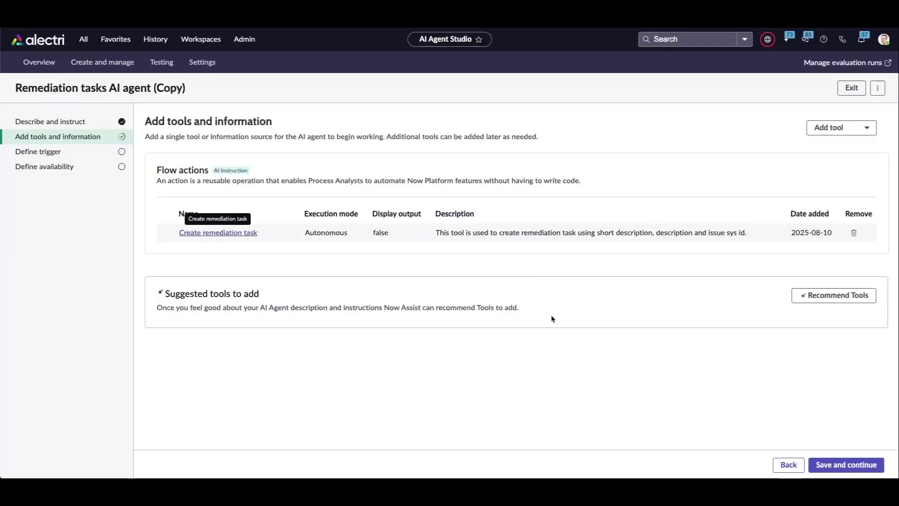
pyautogui.click(843, 464)
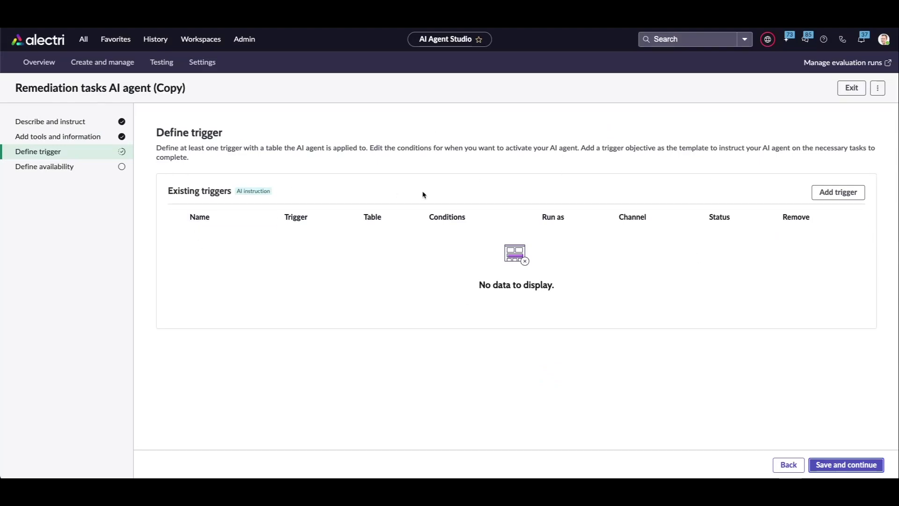
# - Skip the trigger, keep Status active, and save the remediation copy to open it for testing
pyautogui.click(820, 459)
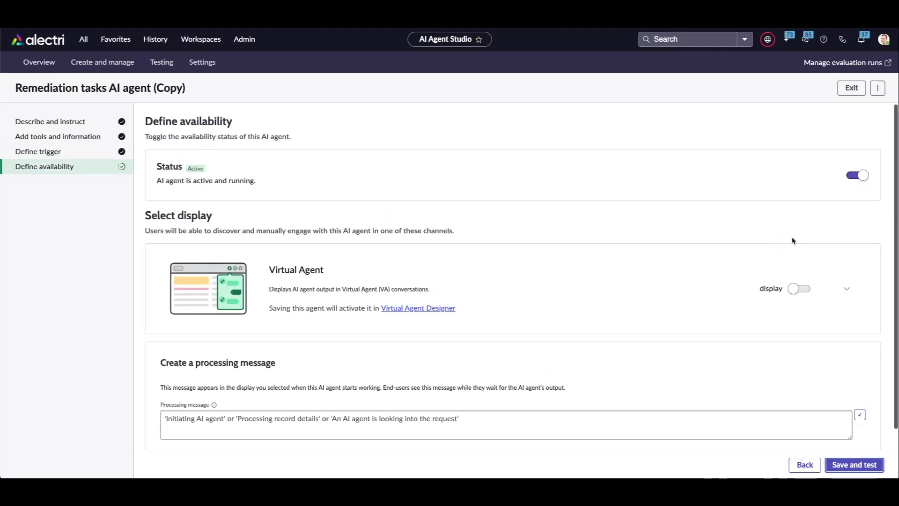
pyautogui.scroll(-1, 323, 239)
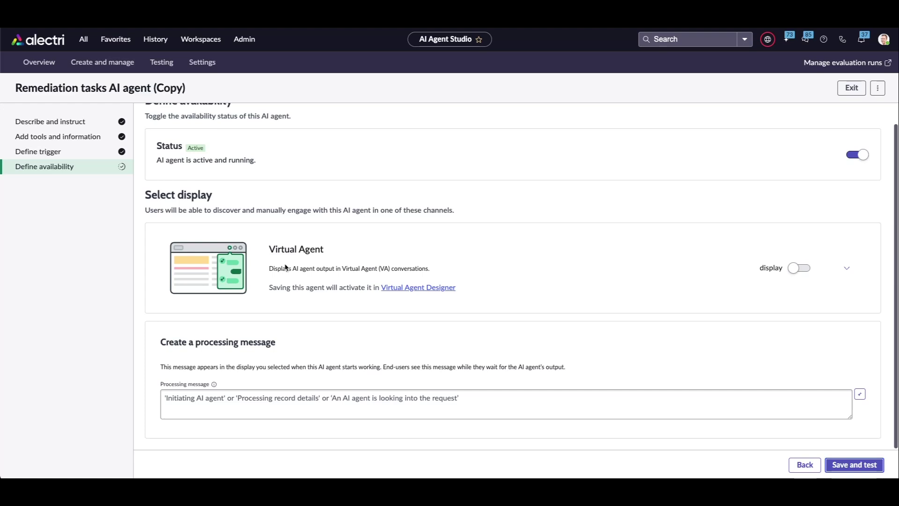
pyautogui.click(861, 467)
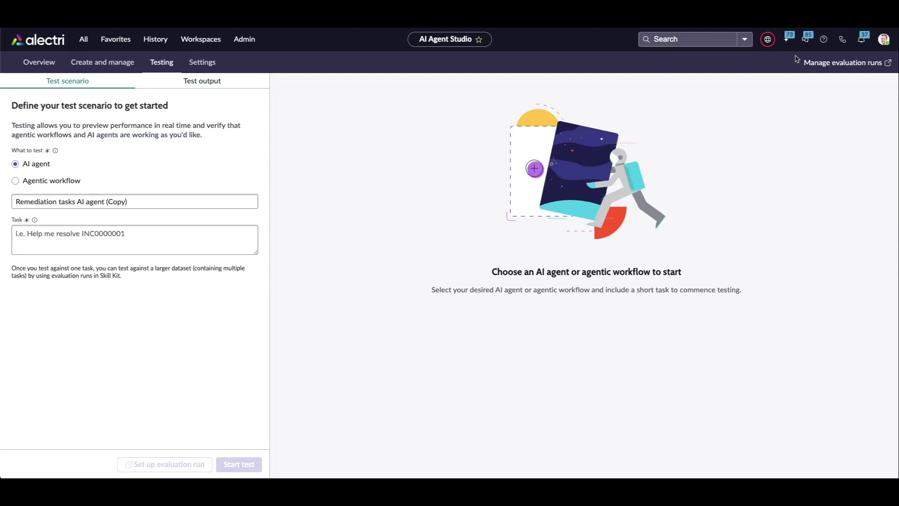
# - Impersonate the IRM Manager user chosen from recent impersonations in the avatar menu
pyautogui.click(884, 40)
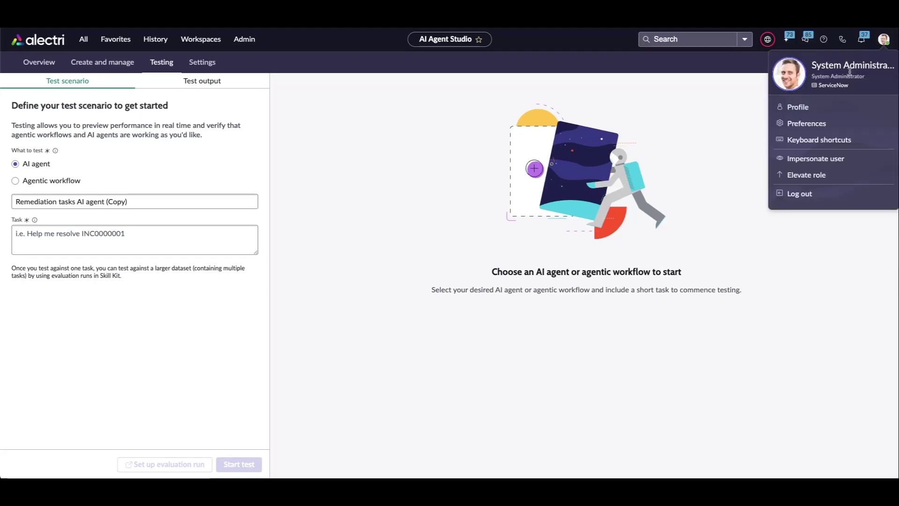
pyautogui.click(819, 160)
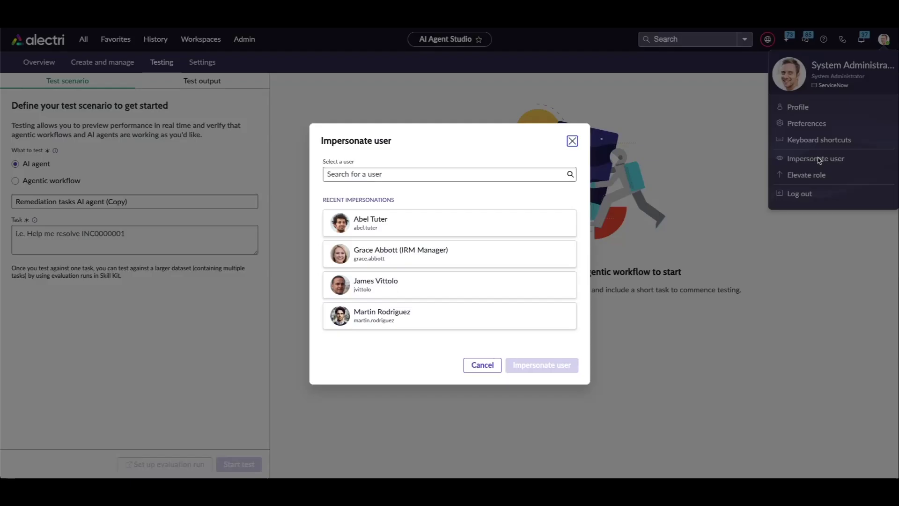
pyautogui.click(412, 254)
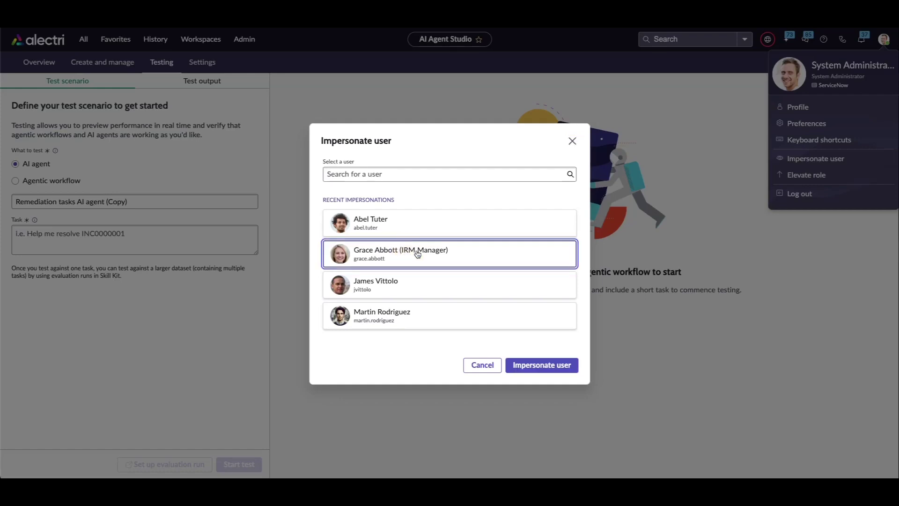
pyautogui.click(540, 365)
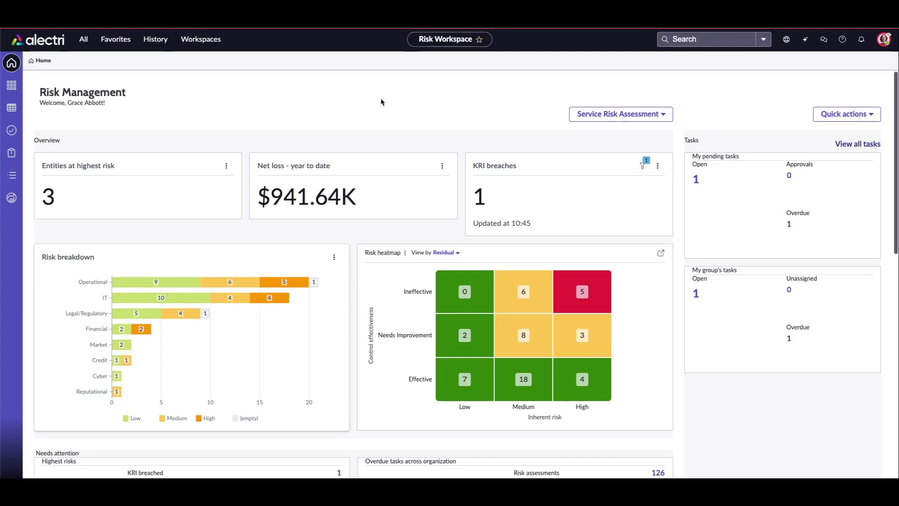
# - Open the Issues - In progress list from the Risk Workspace sidebar
pyautogui.click(11, 174)
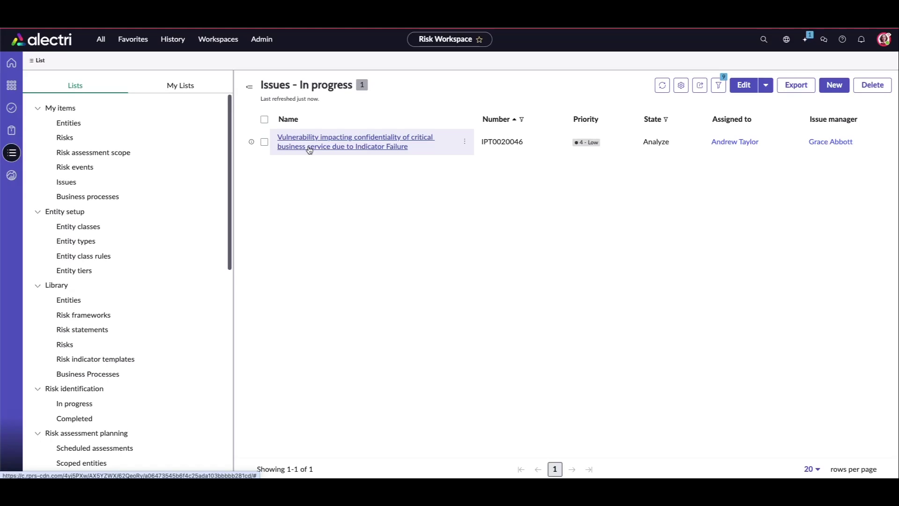
pyautogui.click(310, 149)
pyautogui.click(309, 149)
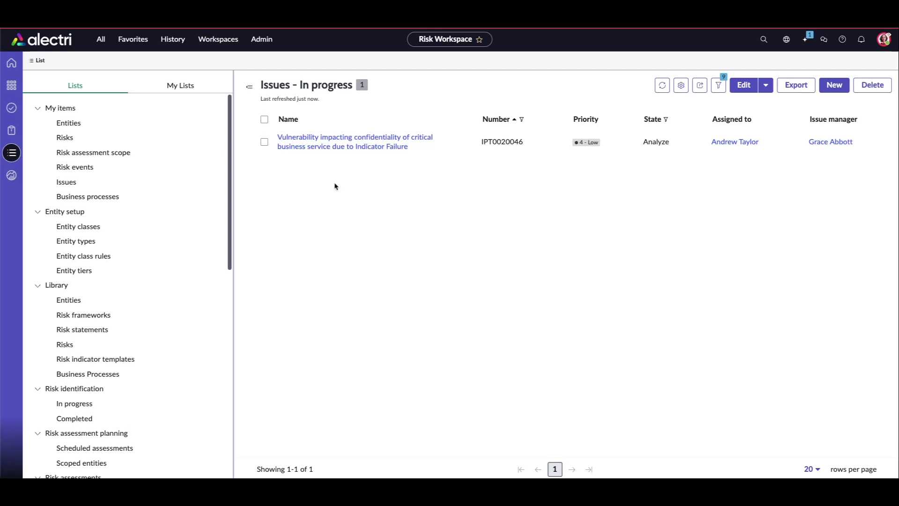
# - Open issue IPT0020046 and confirm its Action plan field is None
pyautogui.click(342, 146)
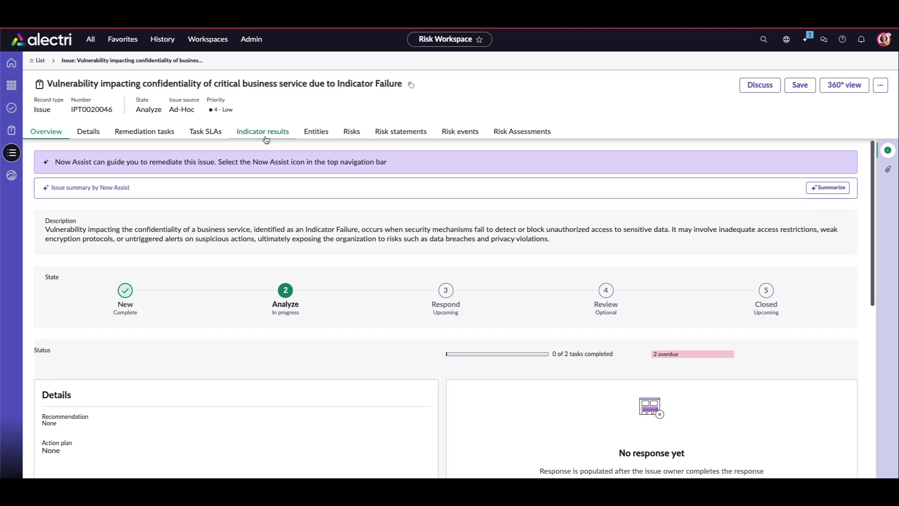
pyautogui.scroll(-1, 266, 139)
pyautogui.moveTo(41, 415); pyautogui.dragTo(73, 424)
pyautogui.scroll(1, 235, 315)
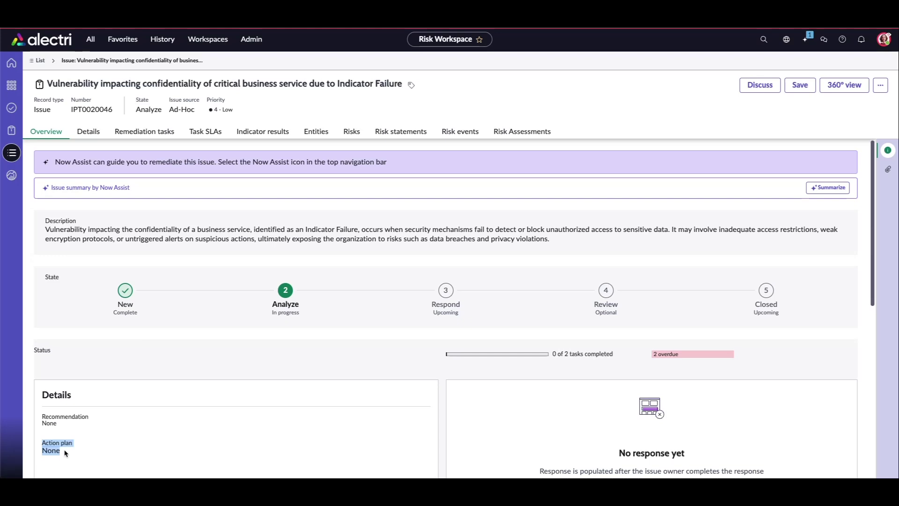
# - Ask Now Assist to generate a GRC issue action plan for the pasted issue number IPT0020046
pyautogui.click(805, 40)
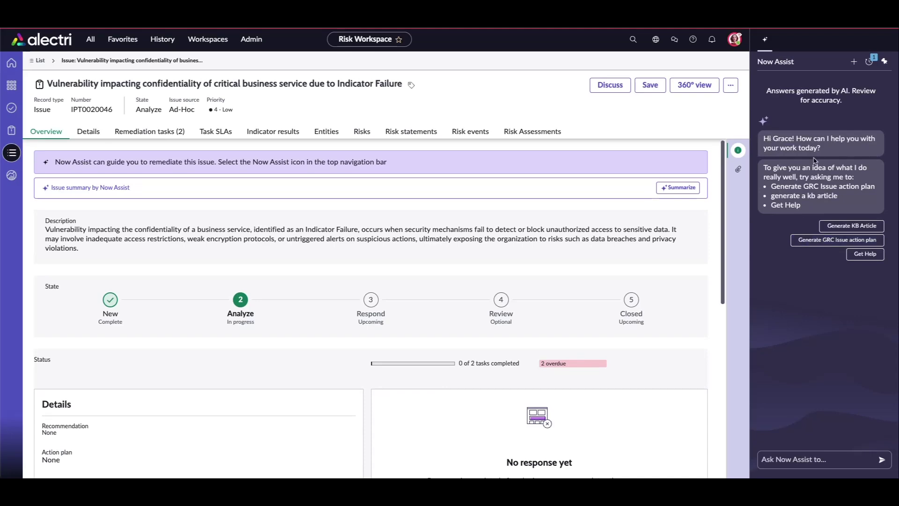
pyautogui.click(805, 240)
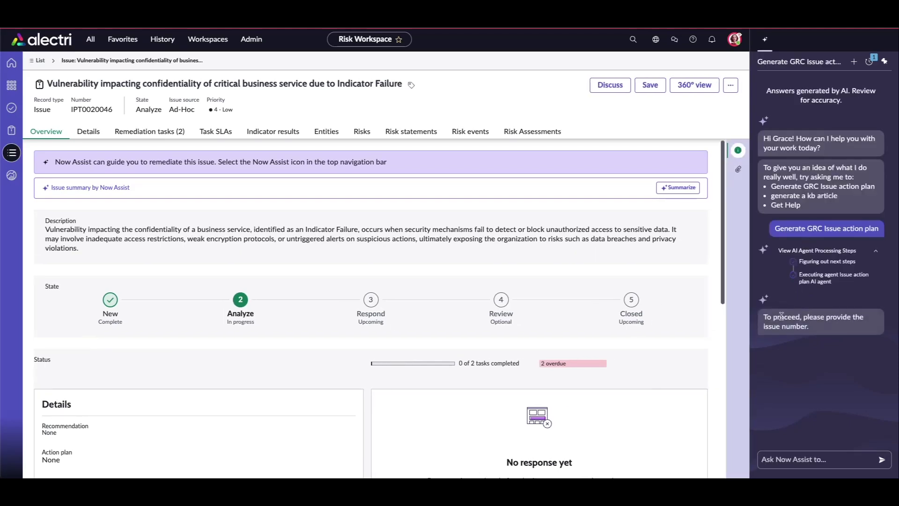
pyautogui.click(811, 460)
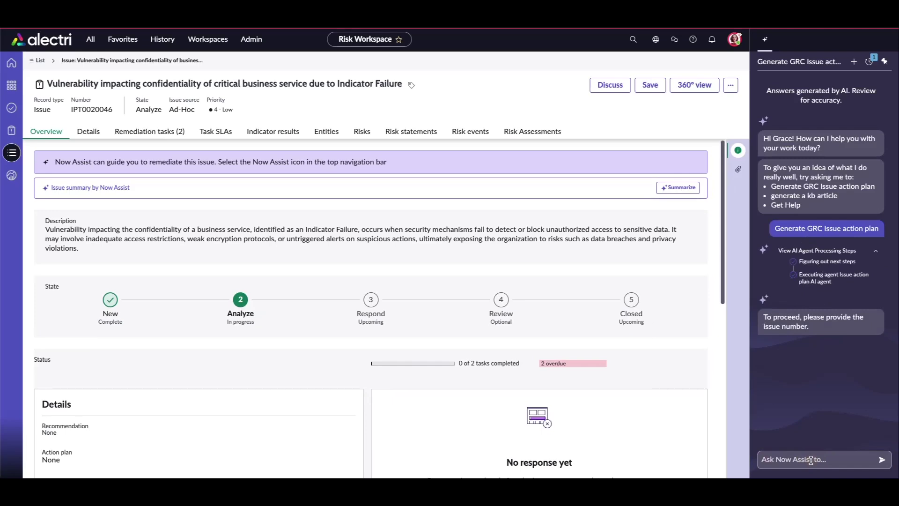
pyautogui.write('IPT0020046')
pyautogui.press('Return')
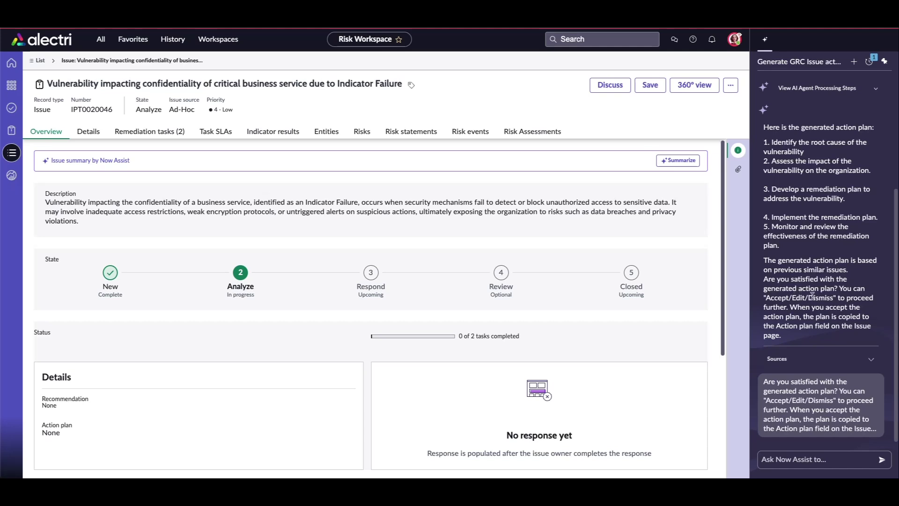
# - Reply 'Accept' to the five-step plan and review the suggested remediation tasks
pyautogui.click(813, 459)
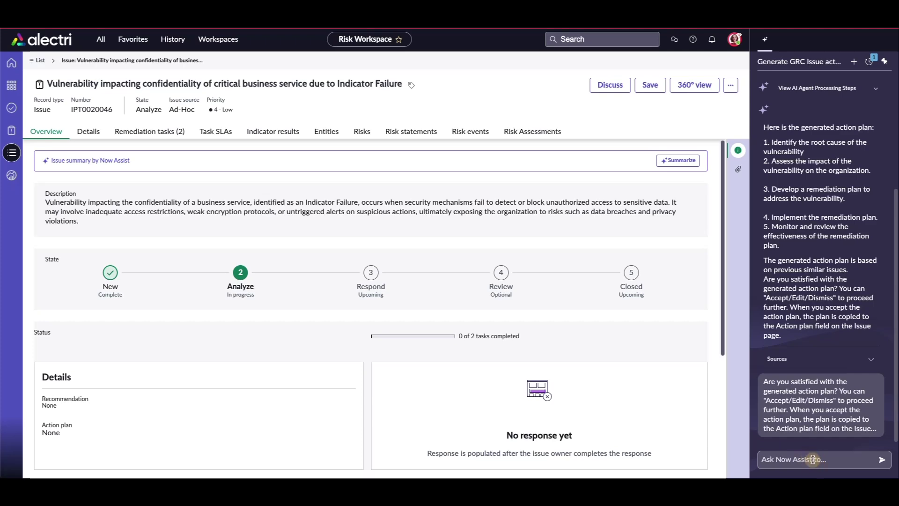
pyautogui.write('Accept')
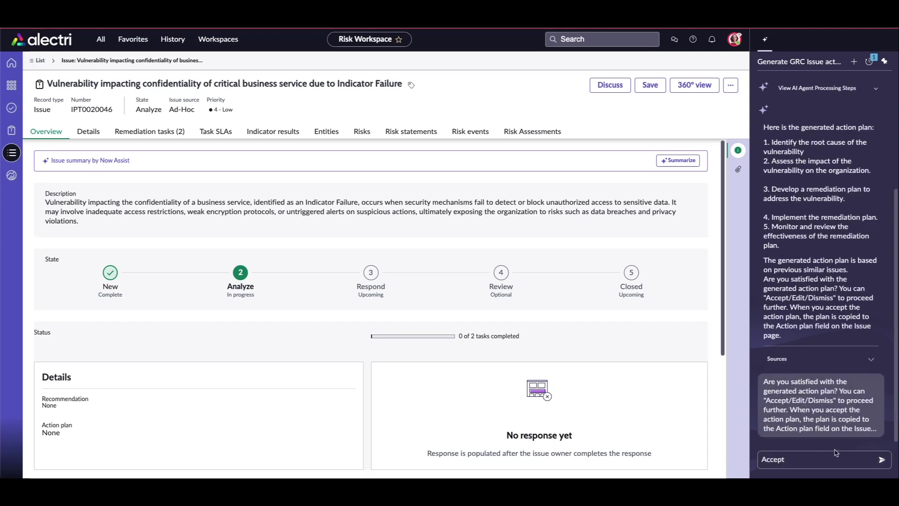
pyautogui.press('Return')
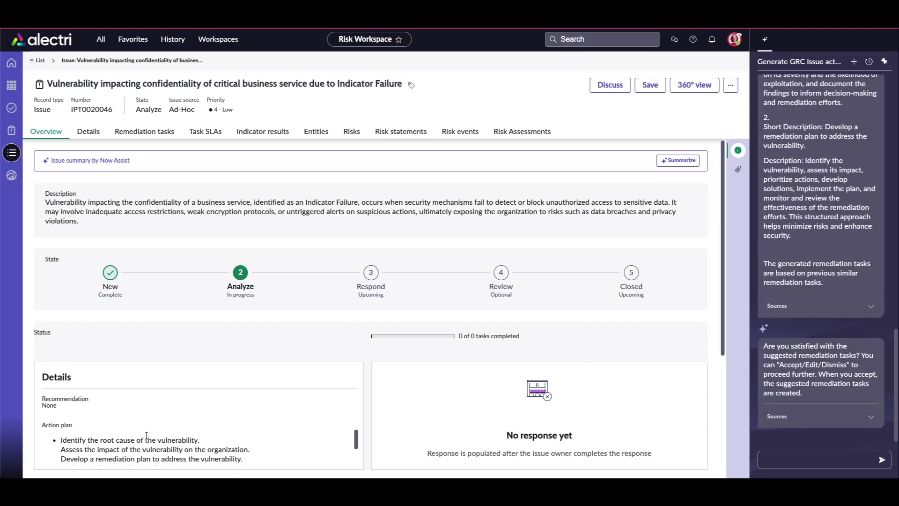
pyautogui.scroll(5, 848, 249)
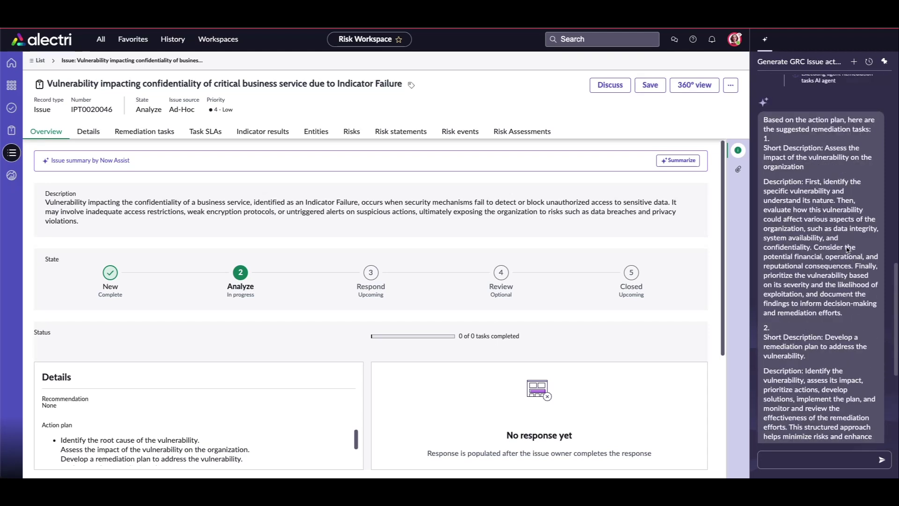
pyautogui.scroll(1, 848, 250)
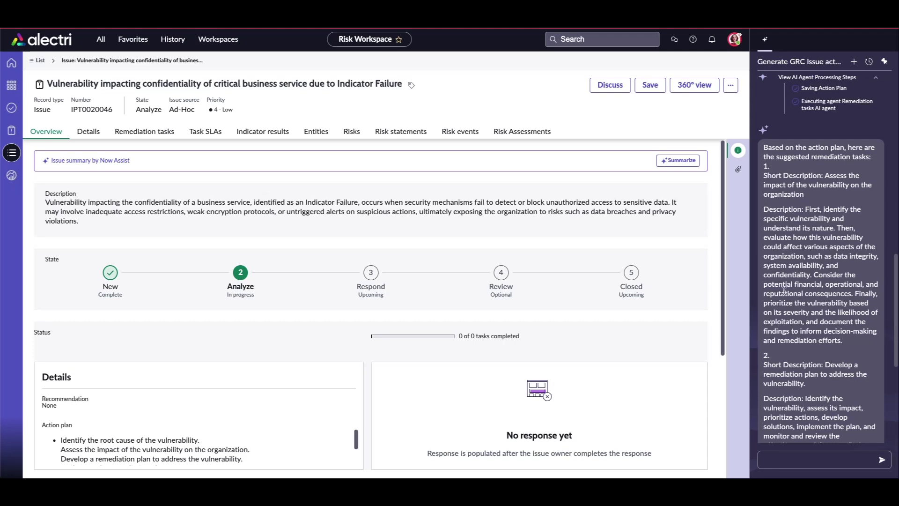
pyautogui.scroll(-2, 787, 308)
pyautogui.scroll(-1, 787, 308)
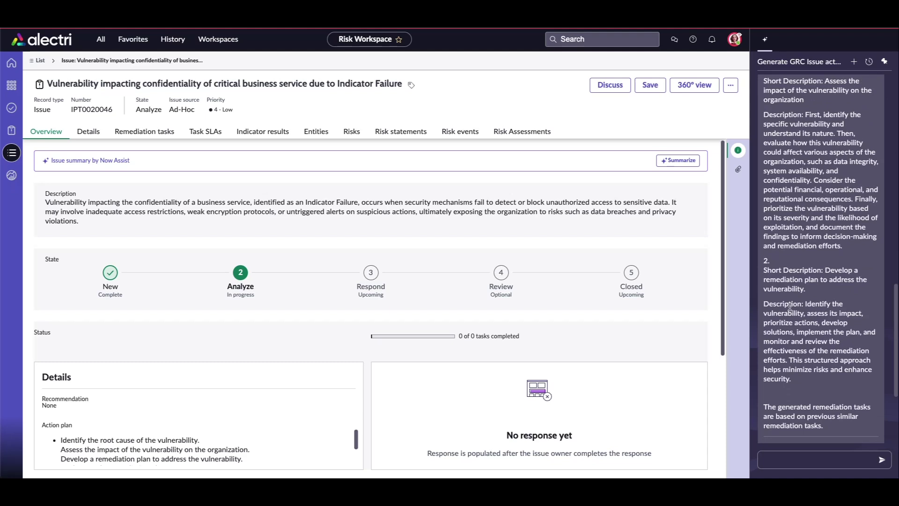
pyautogui.scroll(2, 787, 308)
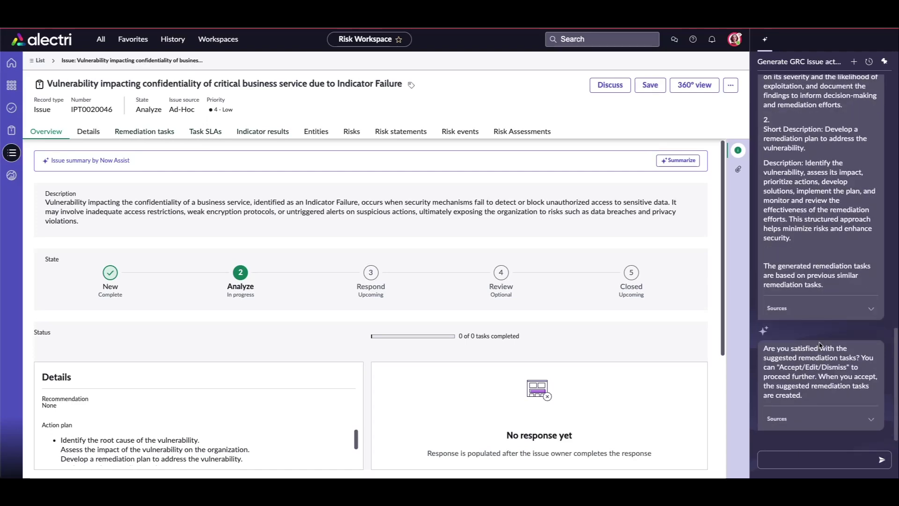
# - Reply 'Accept' to create remediation tasks RTSK0001240 and RTSK0001241
pyautogui.click(832, 462)
pyautogui.write('Accept')
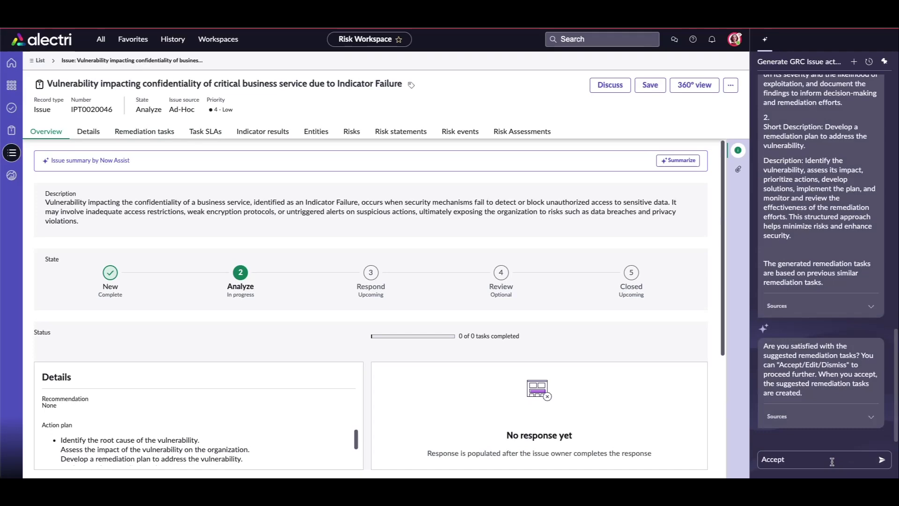
pyautogui.press('Return')
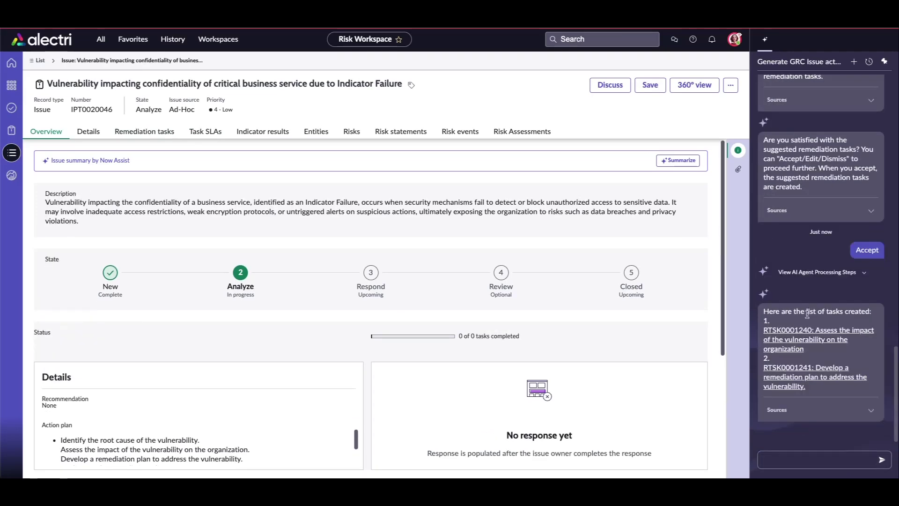